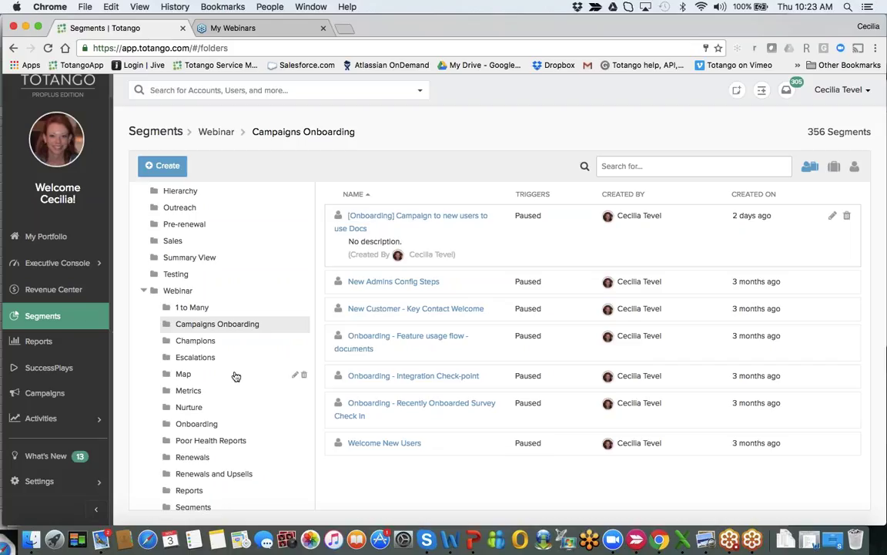
Open the "[Onboarding] Campaign to new users to use Docs" segment from the Campaigns Onboarding folder
{"action": "scroll", "coordinate": [271, 374], "scroll_direction": "down", "scroll_amount": 2}
{"action": "scroll", "coordinate": [274, 372], "scroll_direction": "up", "scroll_amount": 2}
{"action": "scroll", "coordinate": [285, 365], "scroll_direction": "down", "scroll_amount": 1}
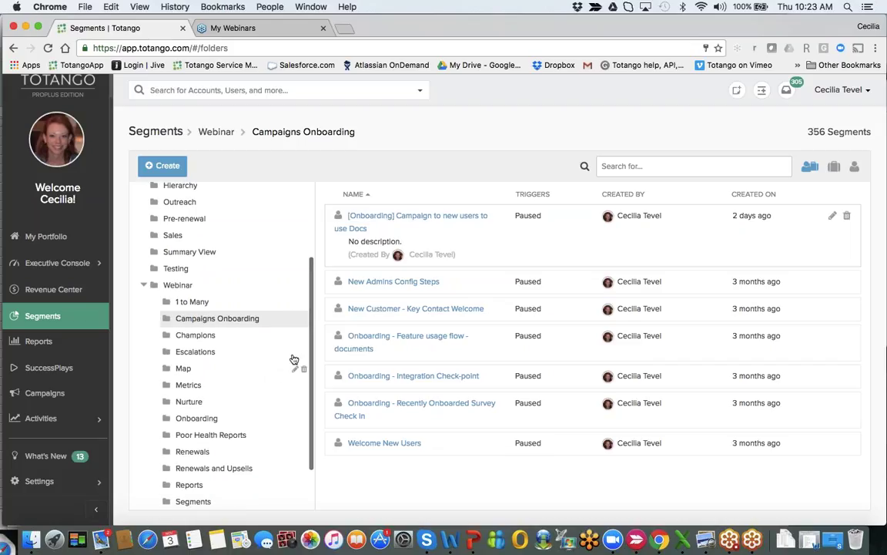
{"action": "left_click", "coordinate": [428, 223]}
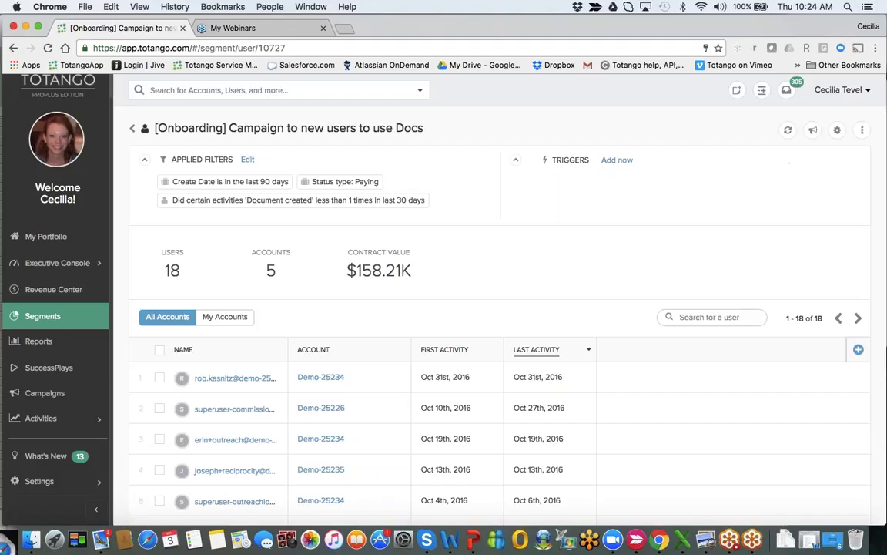
Start a campaign from this segment, assign it to the Onboarding SuccessFlow and review the available campaign types
{"action": "left_click", "coordinate": [814, 134]}
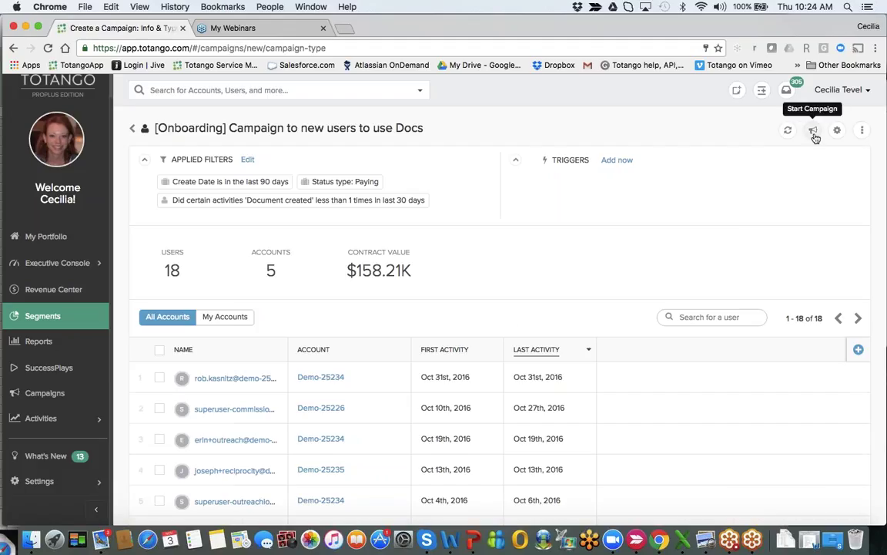
{"action": "scroll", "coordinate": [815, 138], "scroll_direction": "down", "scroll_amount": 5}
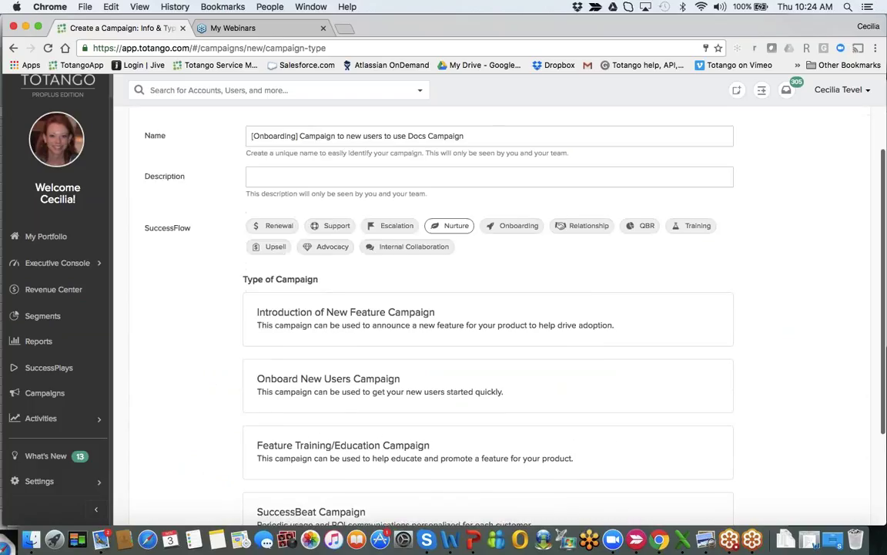
{"action": "scroll", "coordinate": [489, 308], "scroll_direction": "up", "scroll_amount": 2}
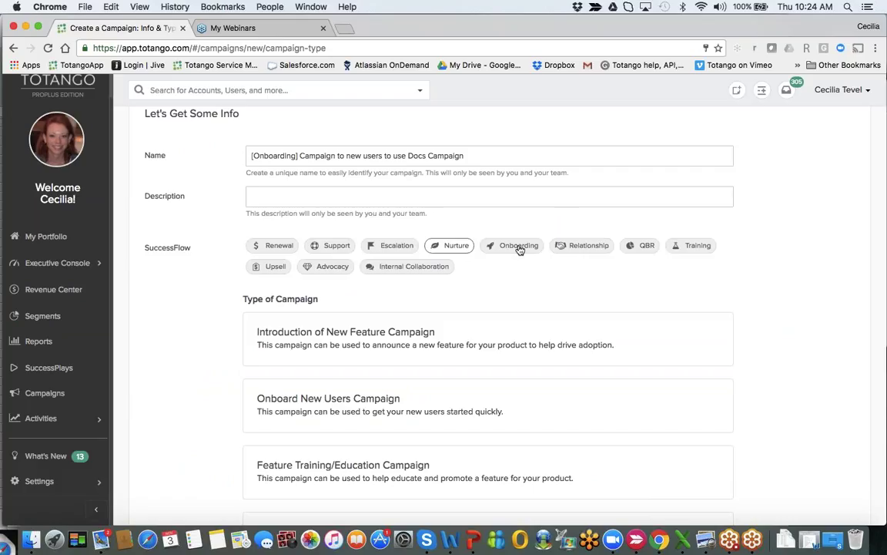
{"action": "scroll", "coordinate": [520, 249], "scroll_direction": "down", "scroll_amount": 2}
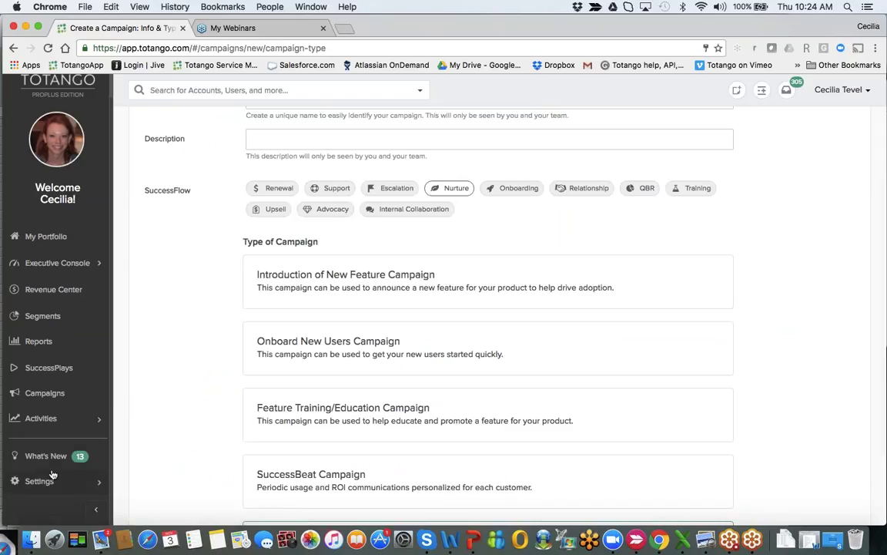
{"action": "scroll", "coordinate": [488, 308], "scroll_direction": "up", "scroll_amount": 4}
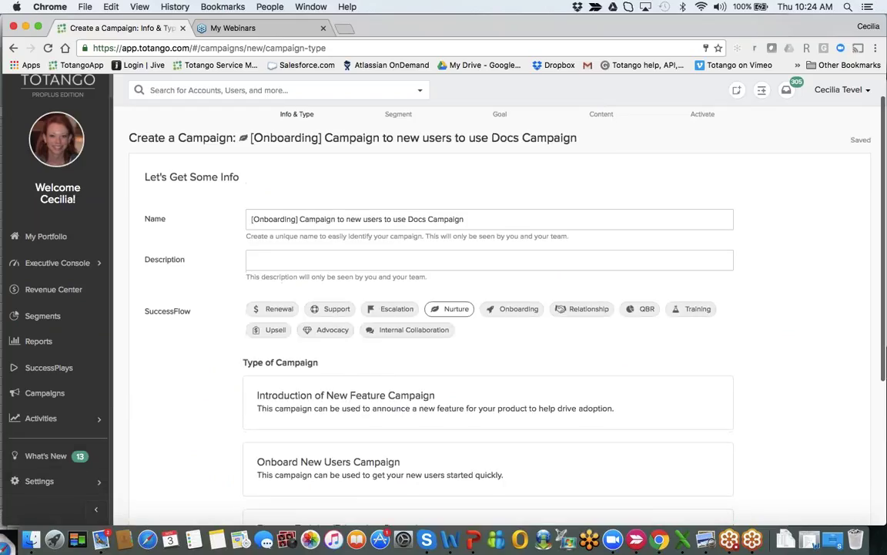
{"action": "left_click", "coordinate": [512, 308]}
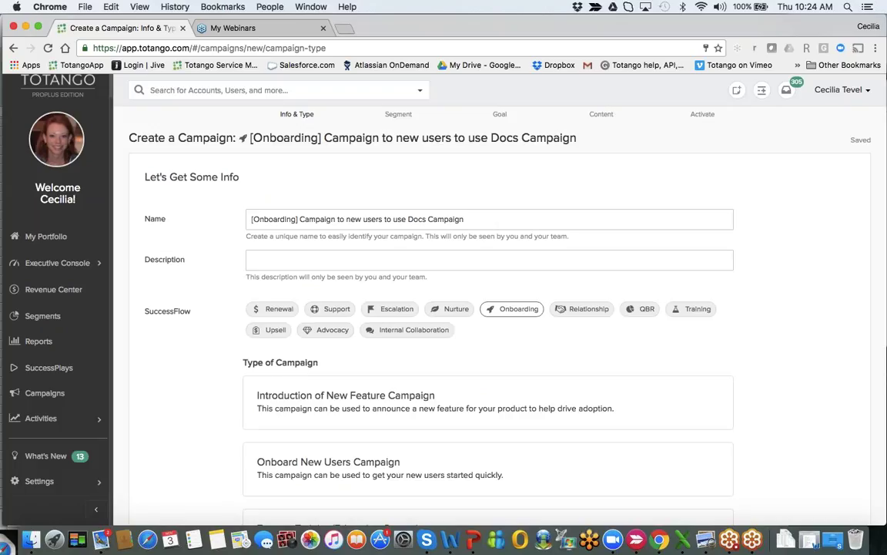
{"action": "scroll", "coordinate": [488, 308], "scroll_direction": "down", "scroll_amount": 6}
{"action": "scroll", "coordinate": [488, 308], "scroll_direction": "up", "scroll_amount": 7}
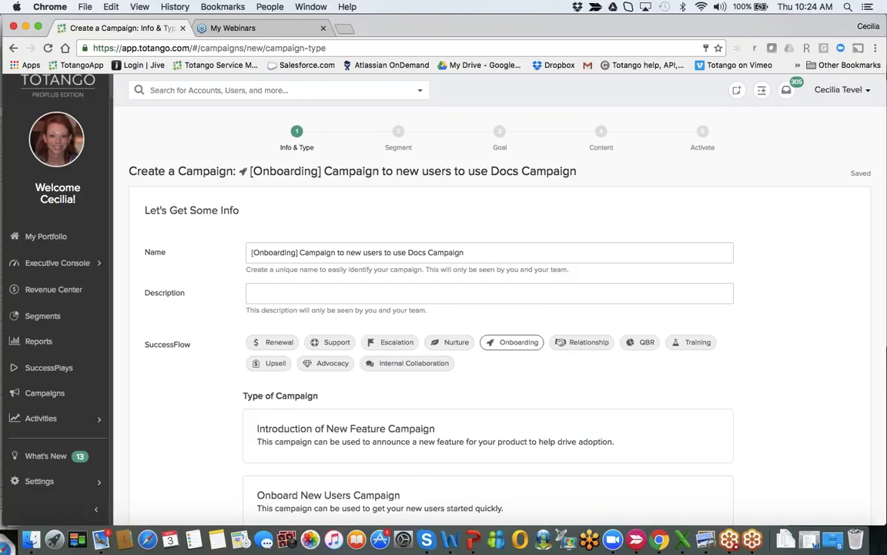
Open the Onboarding Delayed 60D segment from the Onboarding folder under Webinar in the segments list
{"action": "left_click", "coordinate": [52, 317]}
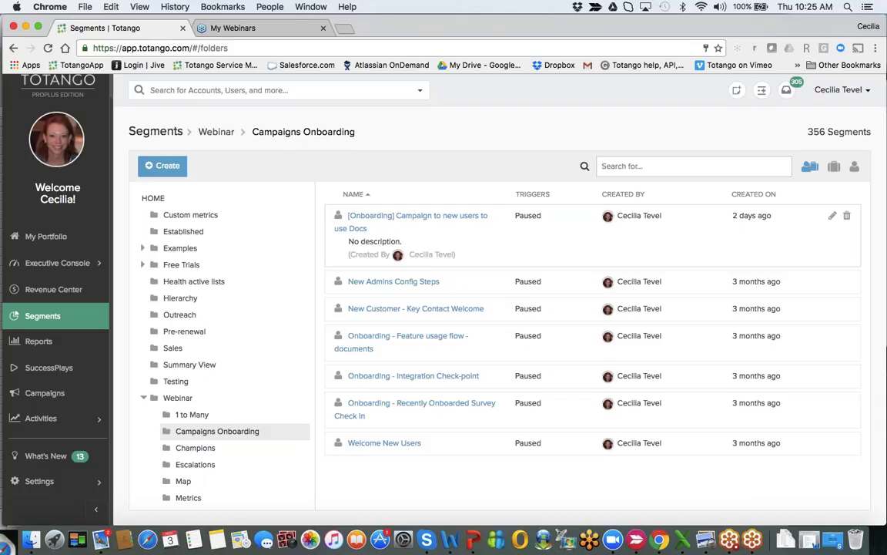
{"action": "scroll", "coordinate": [239, 356], "scroll_direction": "down", "scroll_amount": 1}
{"action": "scroll", "coordinate": [222, 411], "scroll_direction": "down", "scroll_amount": 4}
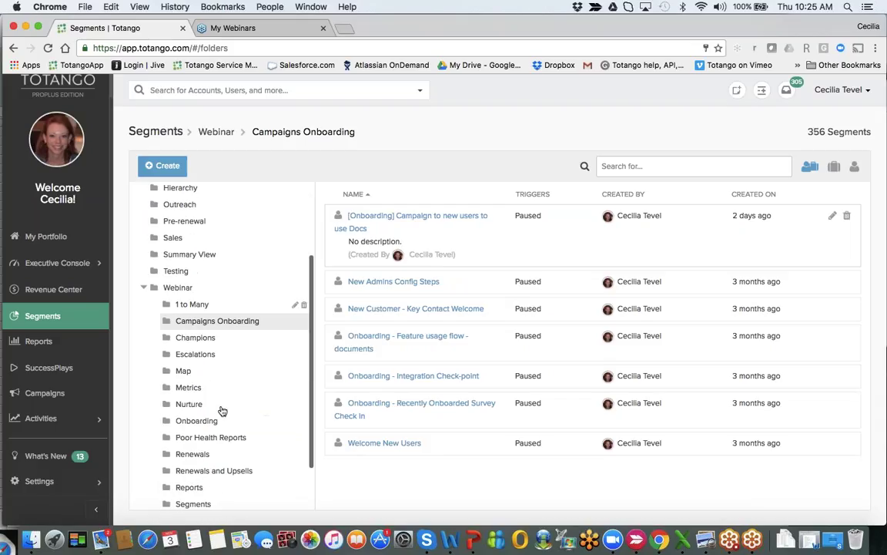
{"action": "left_click", "coordinate": [202, 422]}
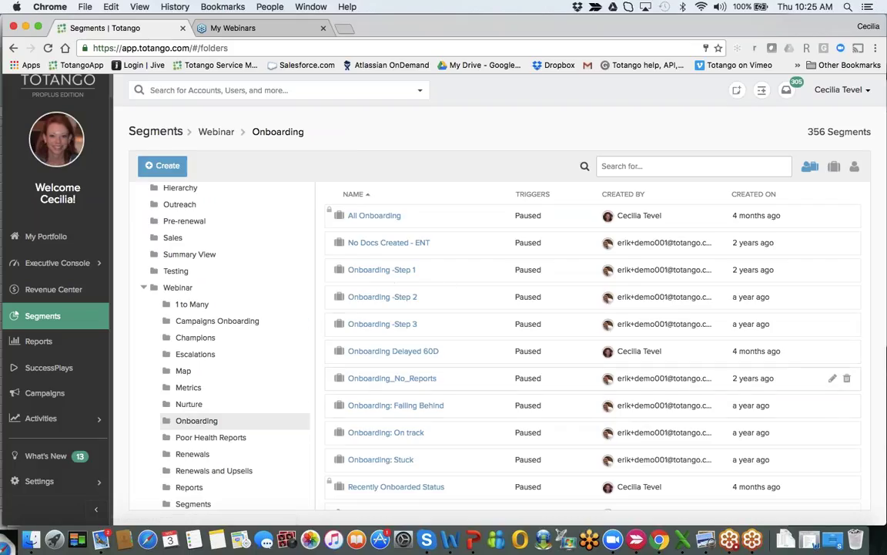
{"action": "left_click", "coordinate": [391, 359]}
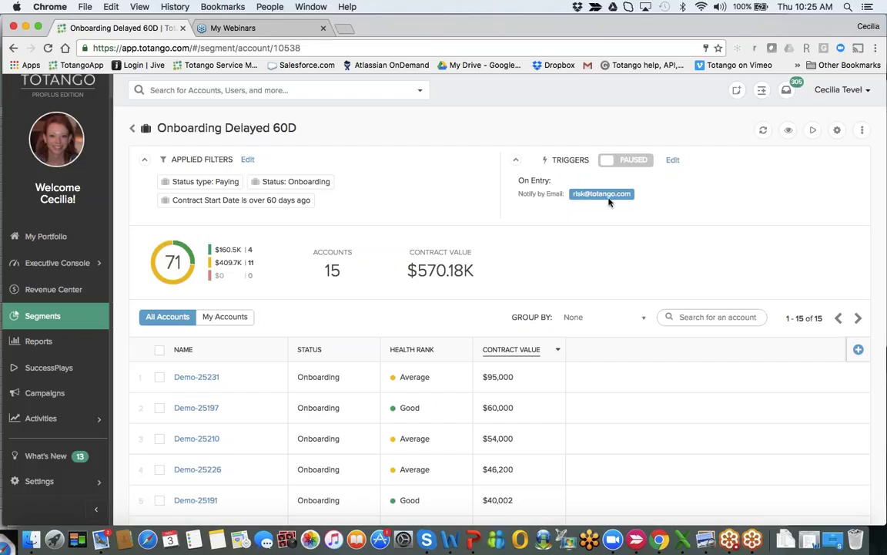
Start a SuccessPlay from the Onboarding Delayed 60D segment and assign it to the Escalation SuccessFlow
{"action": "left_click", "coordinate": [813, 133]}
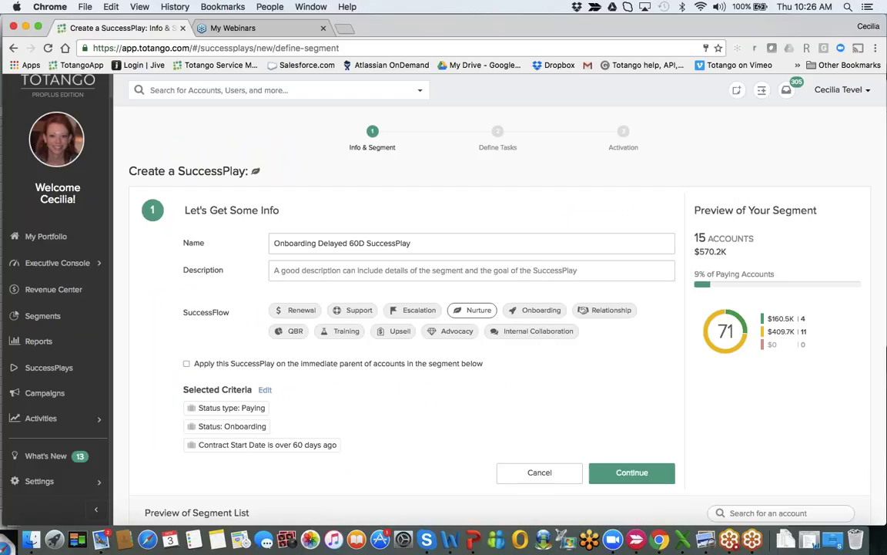
{"action": "left_click", "coordinate": [413, 310]}
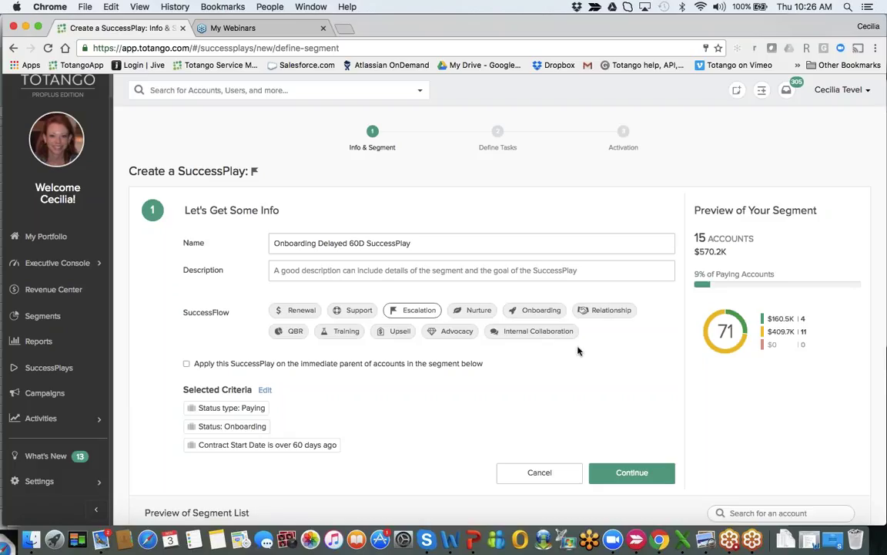
Search the engagement reports for "onb" and open the "[Webinar] Onboarding - Recently Onboarded Status" report
{"action": "left_click", "coordinate": [39, 340]}
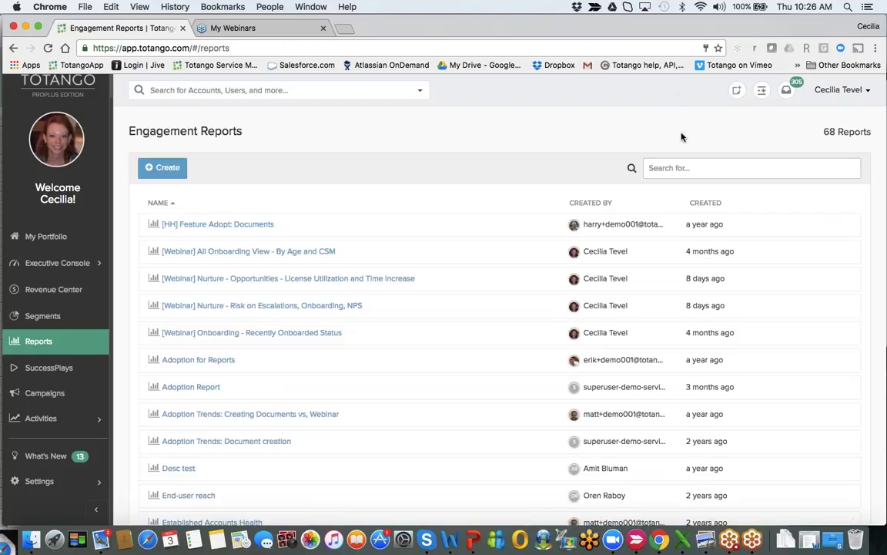
{"action": "left_click", "coordinate": [693, 168]}
{"action": "type", "text": "onb"}
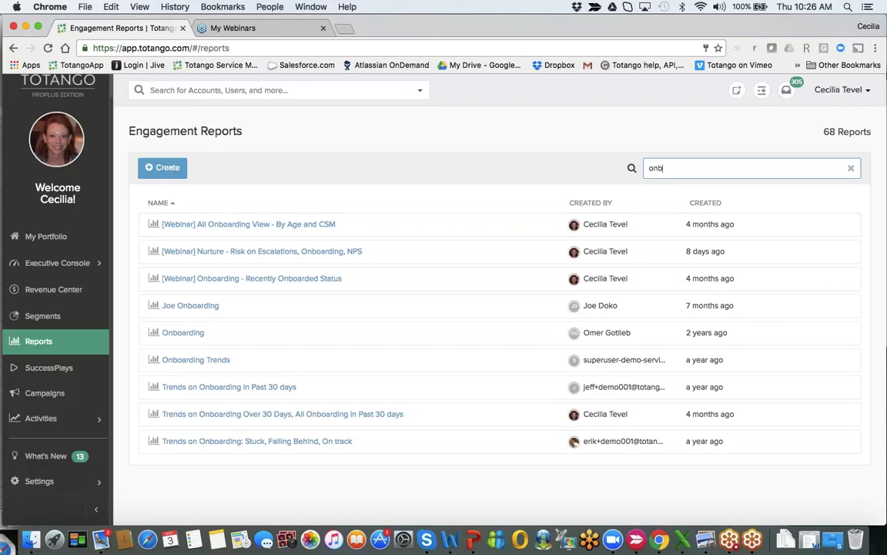
{"action": "left_click", "coordinate": [252, 278]}
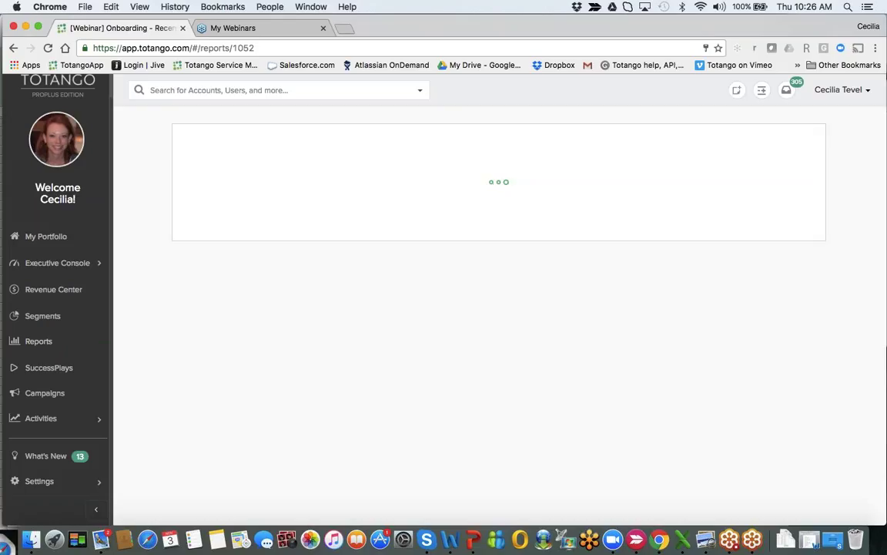
Examine the report's 30-day trend and breakdowns, and view the accounts behind the first success manager's bar
{"action": "scroll", "coordinate": [447, 400], "scroll_direction": "down", "scroll_amount": 2}
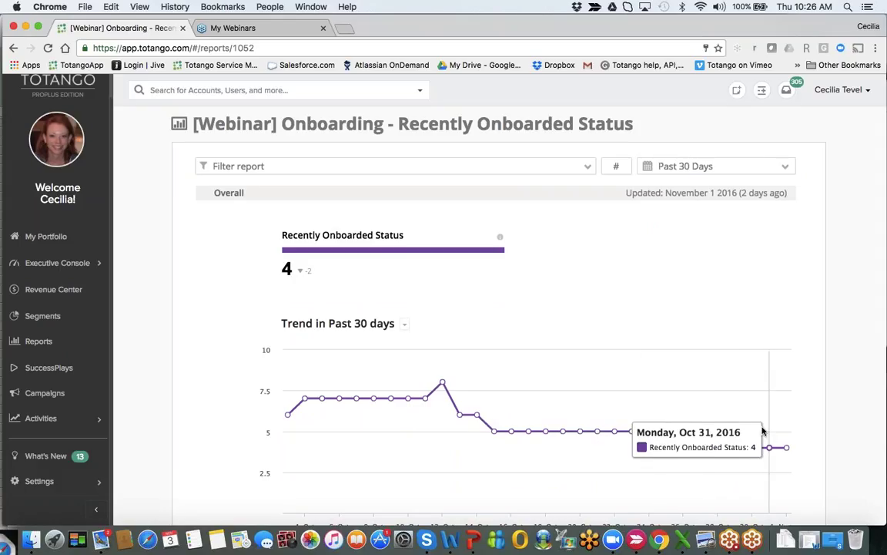
{"action": "scroll", "coordinate": [760, 431], "scroll_direction": "down", "scroll_amount": 3}
{"action": "scroll", "coordinate": [762, 430], "scroll_direction": "up", "scroll_amount": 4}
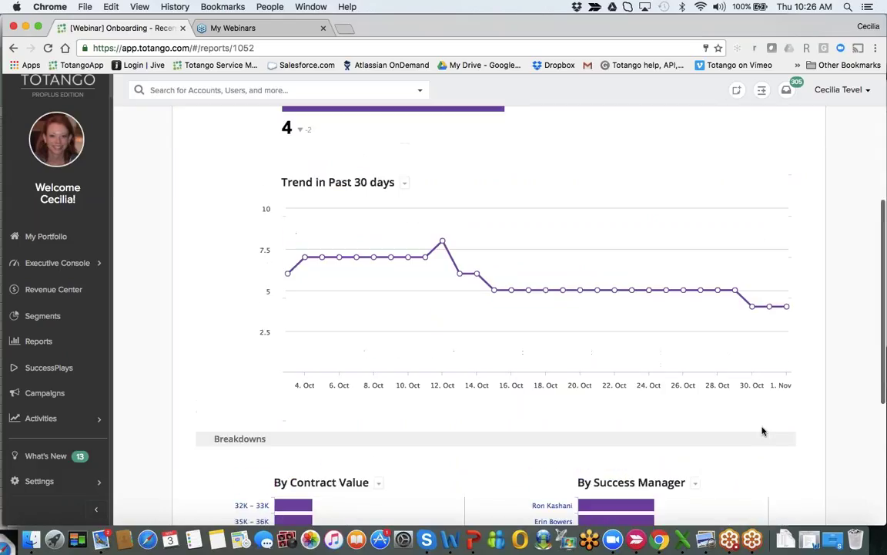
{"action": "scroll", "coordinate": [763, 428], "scroll_direction": "down", "scroll_amount": 6}
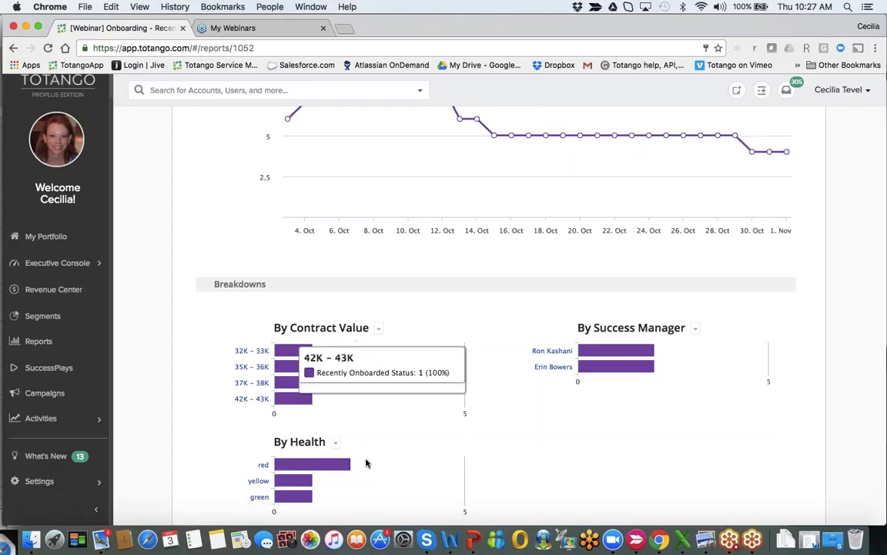
{"action": "mouse_move", "coordinate": [593, 359]}
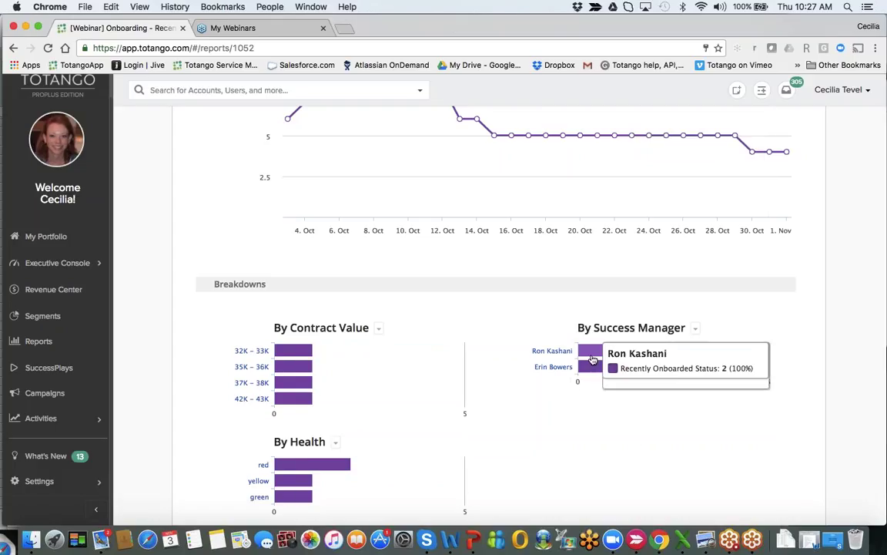
{"action": "left_click", "coordinate": [592, 359]}
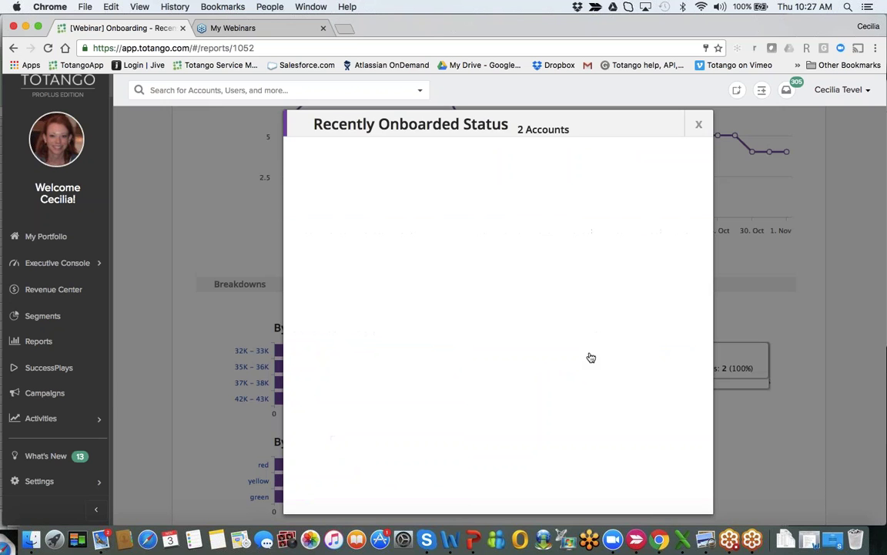
{"action": "left_click", "coordinate": [699, 124]}
Look over the report again, from the overall onboarded status down to the contract value, success manager and health breakdowns
{"action": "scroll", "coordinate": [715, 199], "scroll_direction": "up", "scroll_amount": 5}
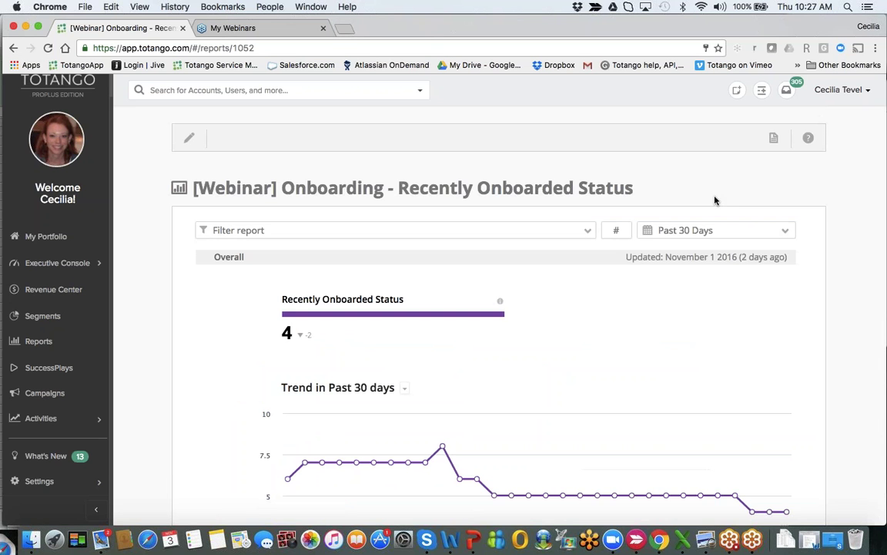
{"action": "scroll", "coordinate": [714, 200], "scroll_direction": "down", "scroll_amount": 1}
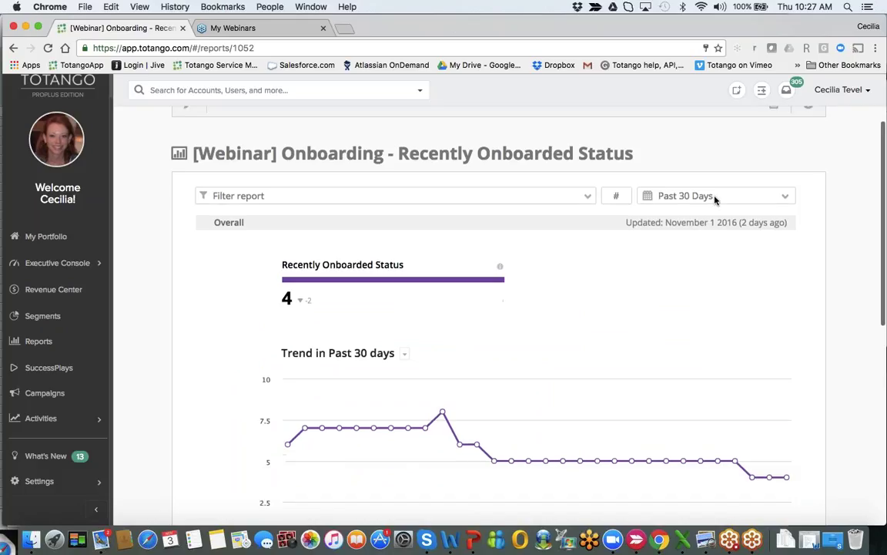
{"action": "scroll", "coordinate": [715, 200], "scroll_direction": "down", "scroll_amount": 5}
{"action": "scroll", "coordinate": [715, 200], "scroll_direction": "down", "scroll_amount": 3}
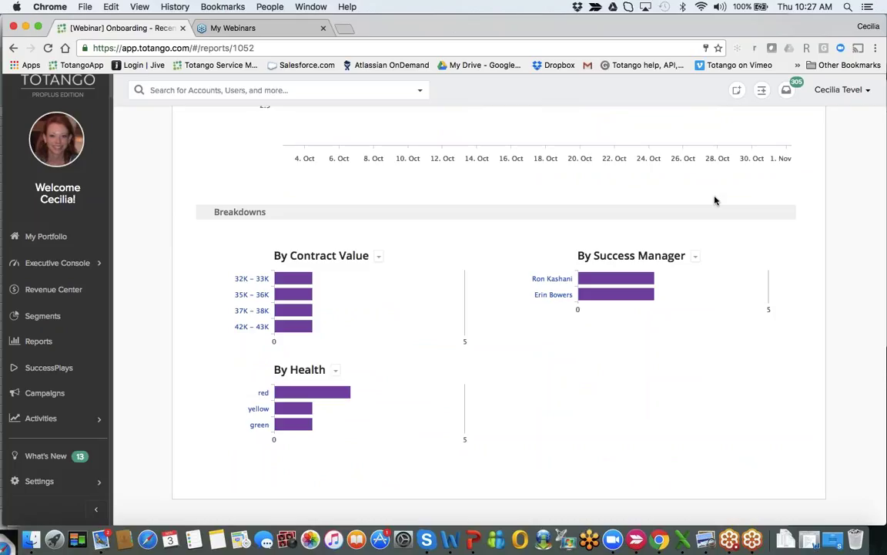
Return to the list of engagement reports and expand the Settings options
{"action": "left_click", "coordinate": [47, 342]}
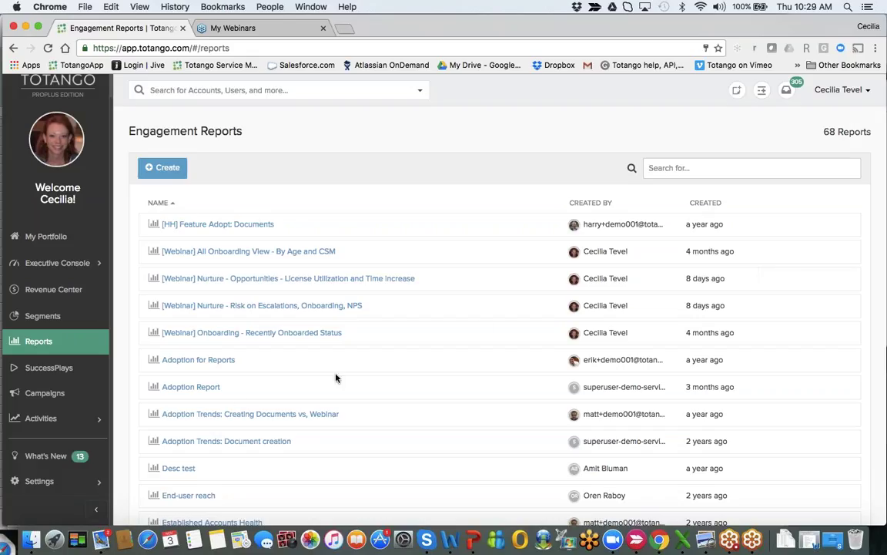
{"action": "left_click", "coordinate": [46, 481]}
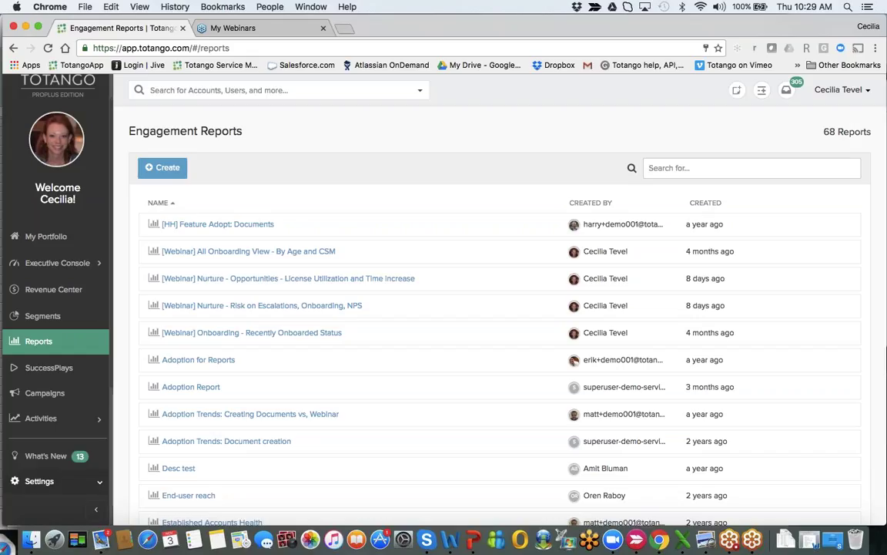